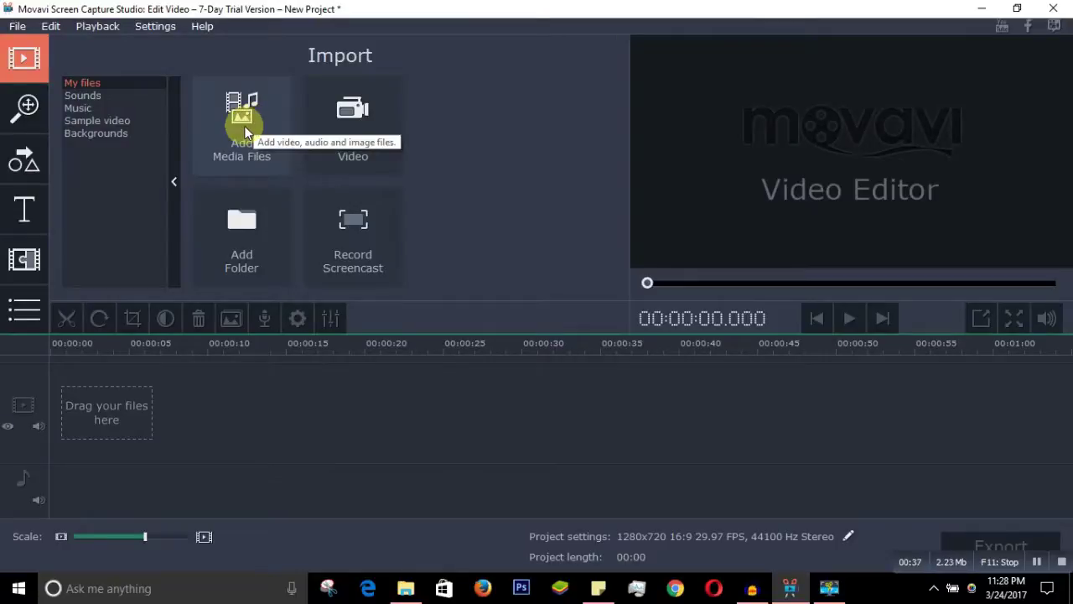
# Step: Import the colour-lights video clip onto the timeline via Add Media Files
pyautogui.click(254, 136)
pyautogui.click(240, 119)
pyautogui.click(240, 119)
pyautogui.scroll(-2, 517, 168)
pyautogui.scroll(-1, 511, 214)
pyautogui.scroll(-1, 507, 235)
pyautogui.scroll(2, 508, 235)
pyautogui.scroll(2, 510, 211)
pyautogui.scroll(1, 512, 180)
pyautogui.doubleClick(351, 126)
# Step: Move the playhead back to the very start of the clip
pyautogui.click(191, 343)
pyautogui.click(97, 343)
pyautogui.click(35, 340)
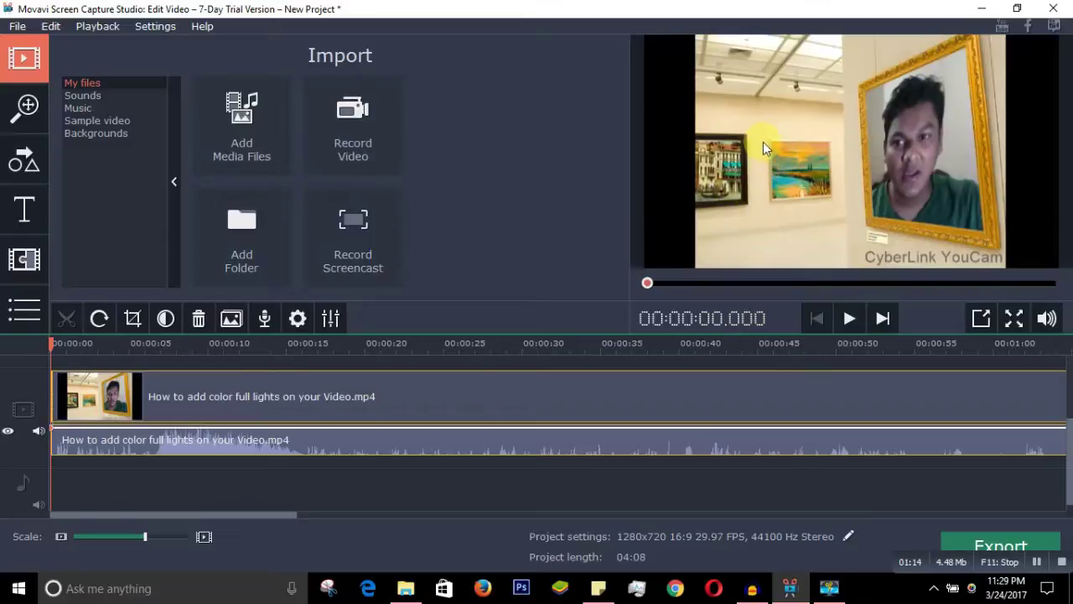
# Step: Show the Callouts gallery and place the playhead at 00:00:02.000
pyautogui.click(25, 159)
pyautogui.moveTo(52, 342); pyautogui.dragTo(83, 341)
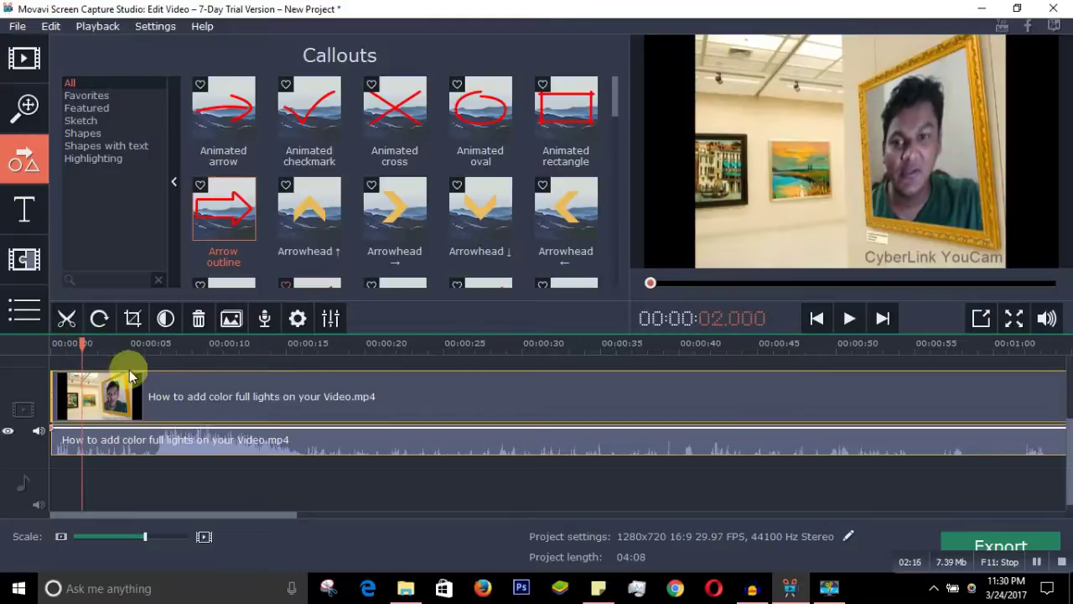
# Step: Drag the Animated rectangle callout onto its own timeline track above the video
pyautogui.moveTo(577, 119); pyautogui.dragTo(300, 252)
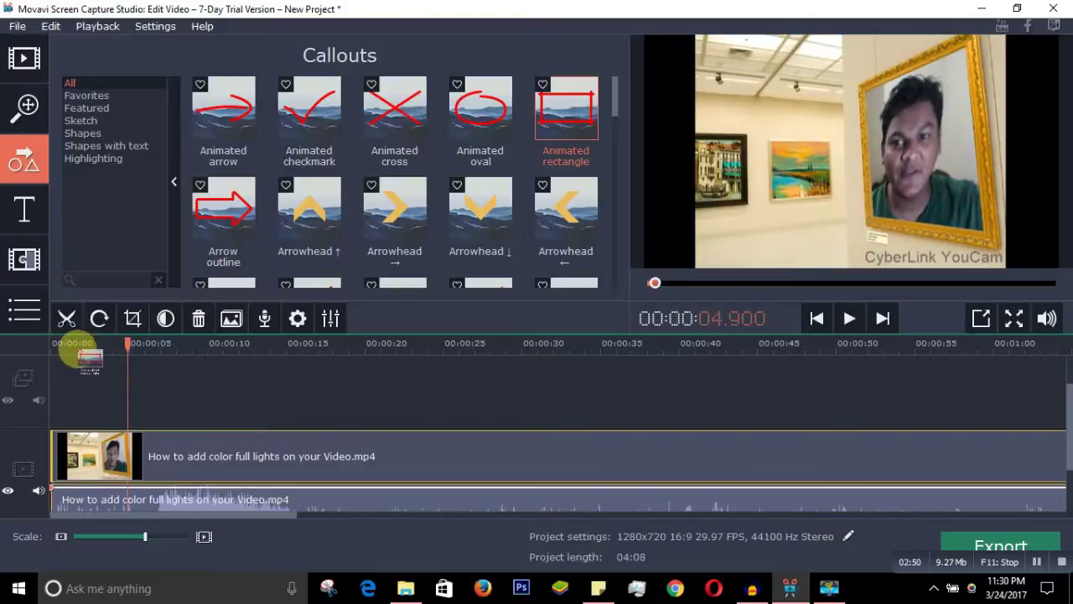